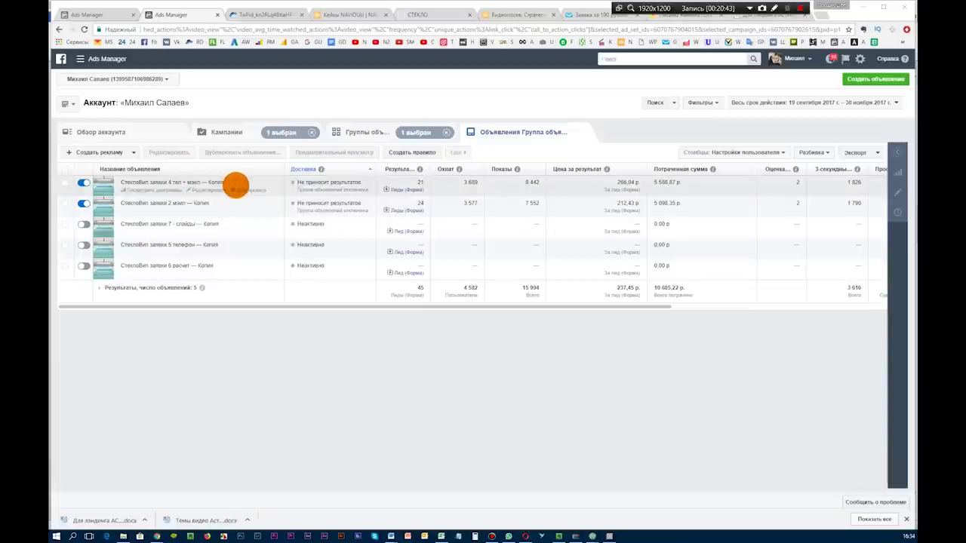
# Bring up the form creation window for «СтеклоВип 4 тел + мэил-copy» and review its preview from the header to the contact fields.
pyautogui.click(86, 14)
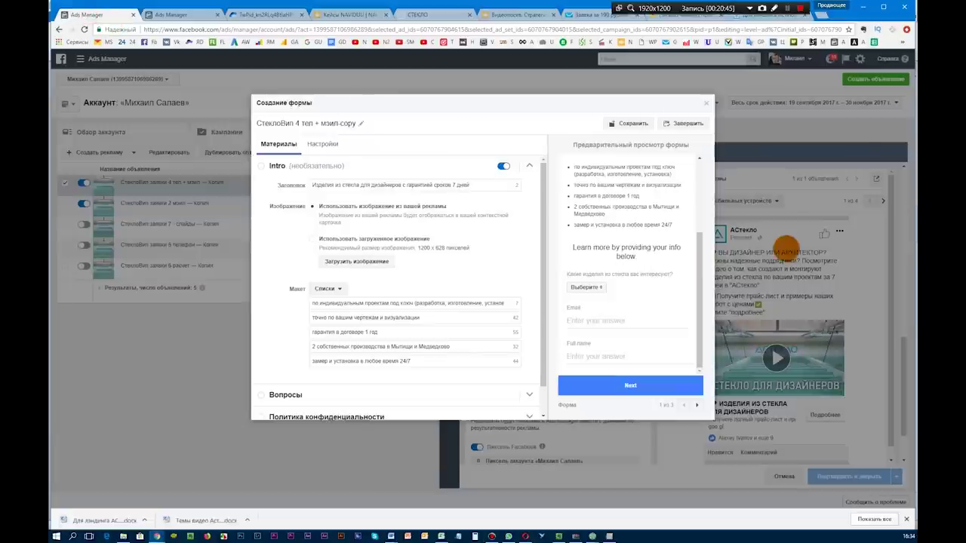
pyautogui.scroll(3, 624, 197)
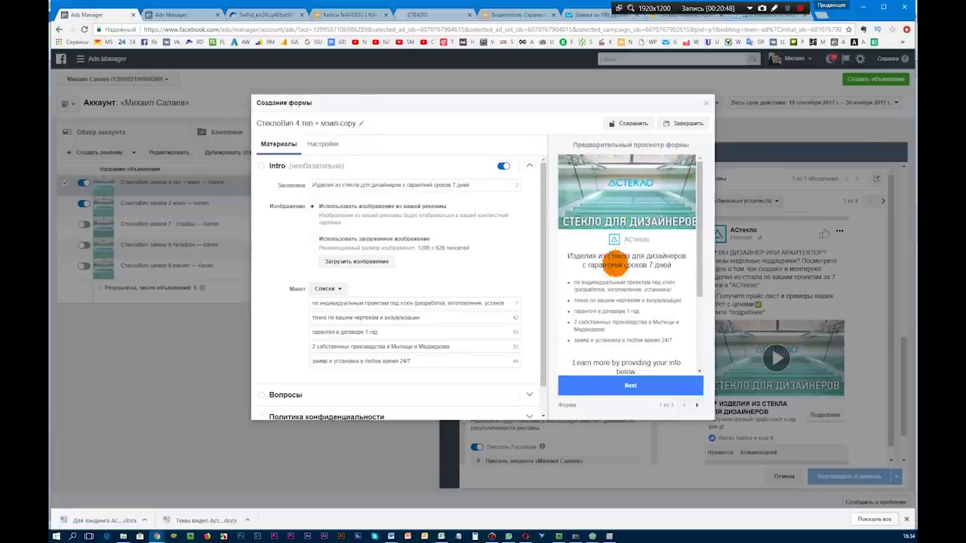
pyautogui.scroll(-3, 664, 311)
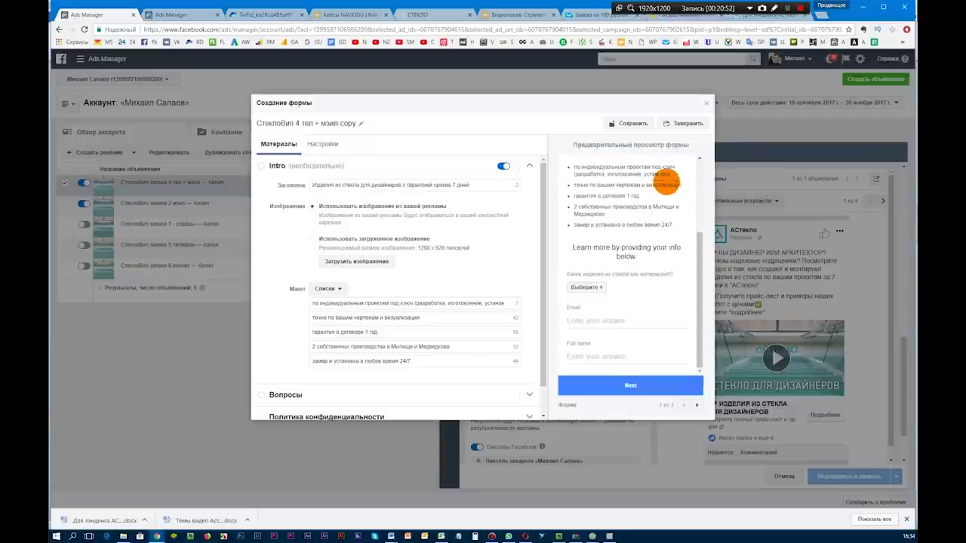
# Examine the answer options for the question about glass products in the form preview, leaving the answer unselected.
pyautogui.click(584, 286)
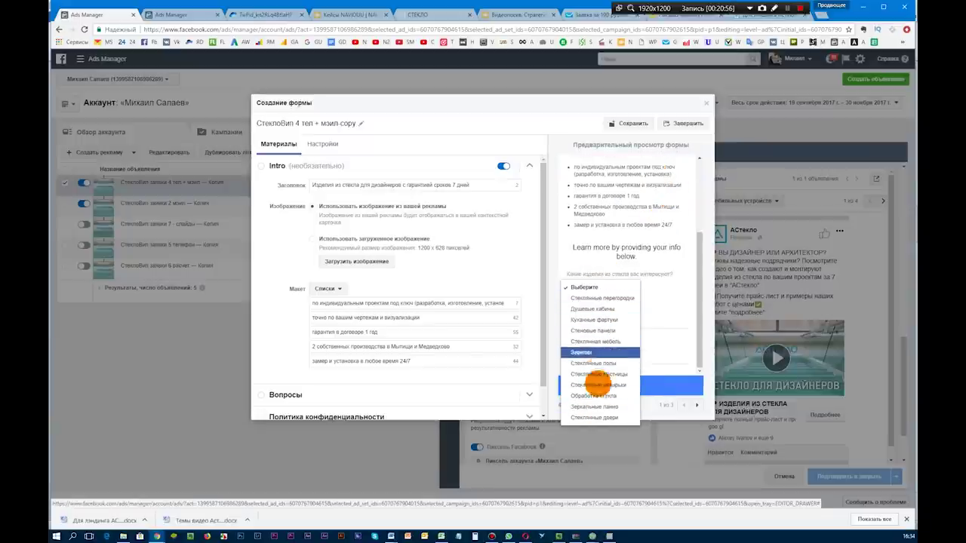
pyautogui.click(620, 287)
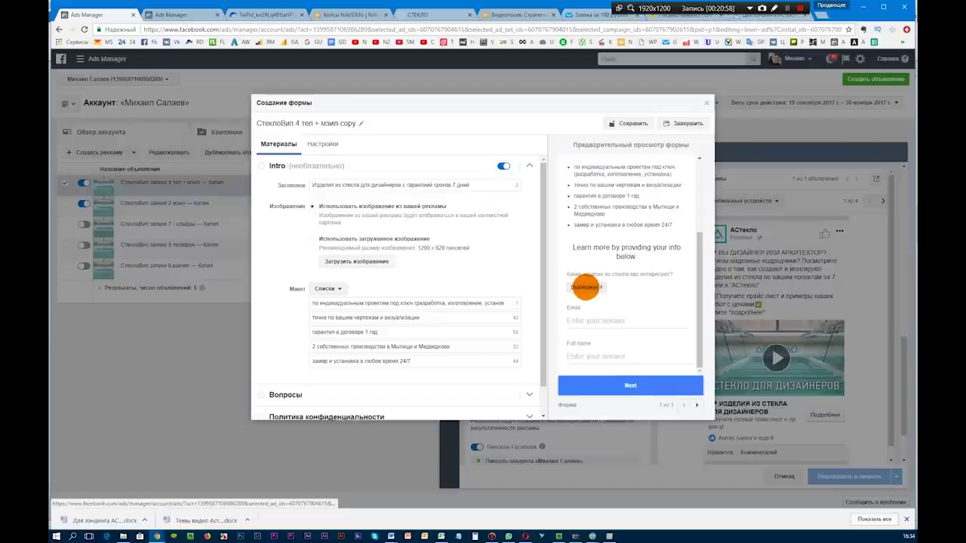
pyautogui.click(584, 287)
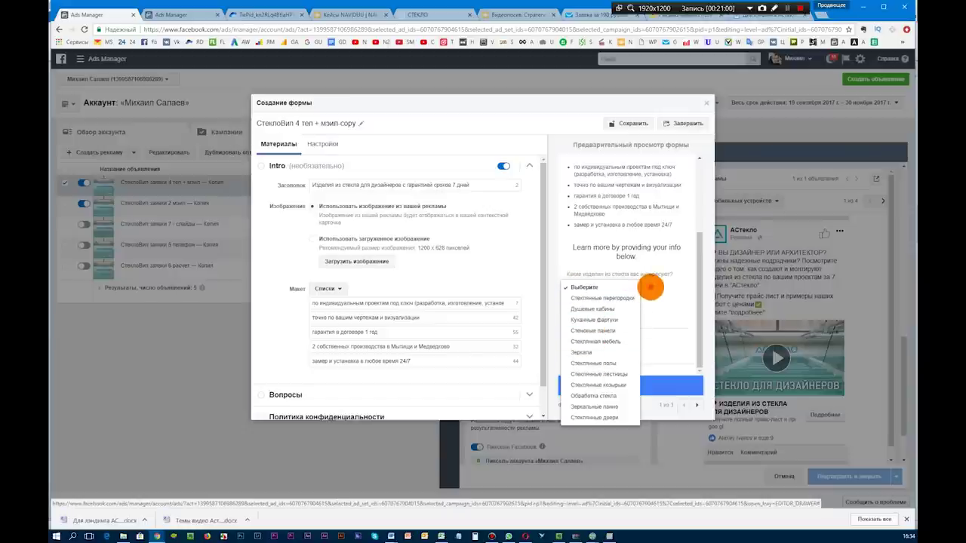
pyautogui.click(650, 287)
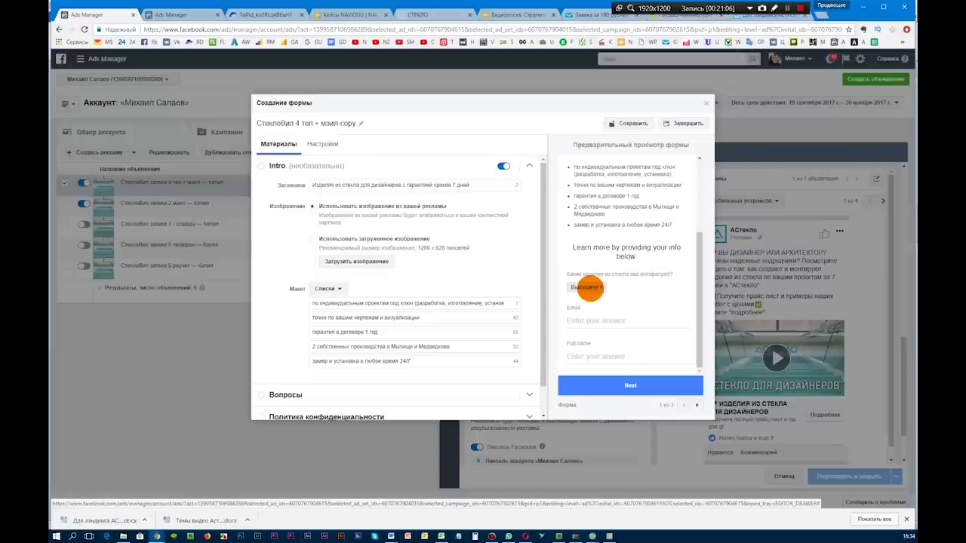
pyautogui.click(589, 287)
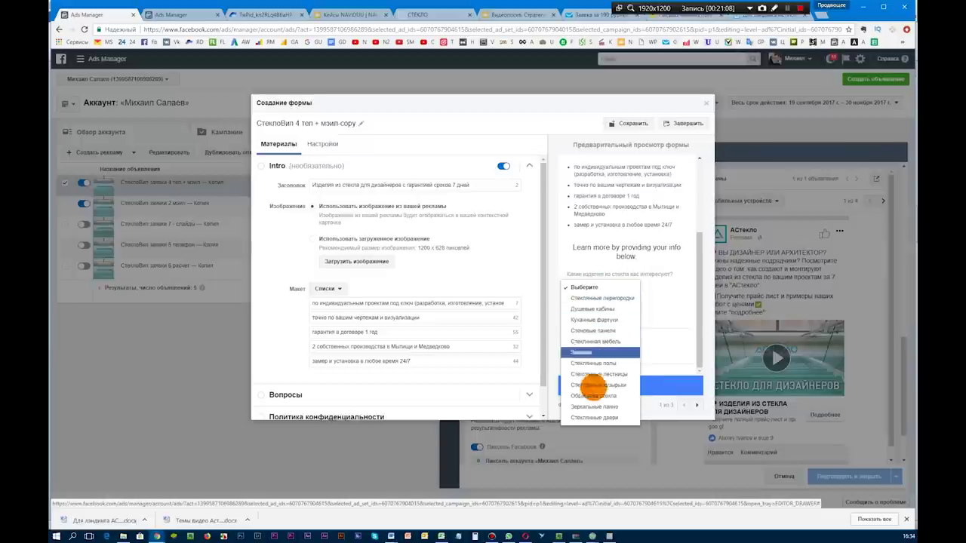
pyautogui.click(655, 285)
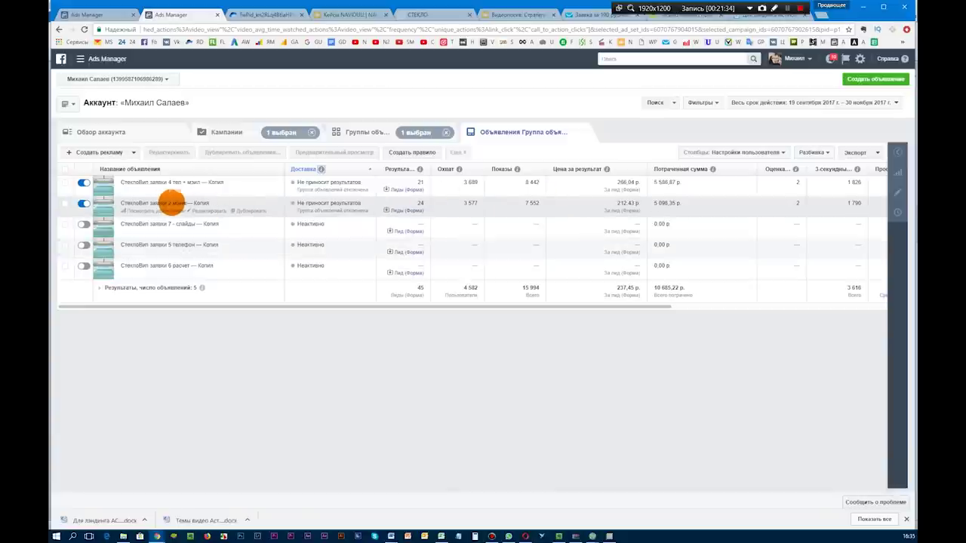
# Compare the cost per result of the «2 мэил» and «4 тел + мэил» ads with that of their parent ad group.
pyautogui.doubleClick(174, 203)
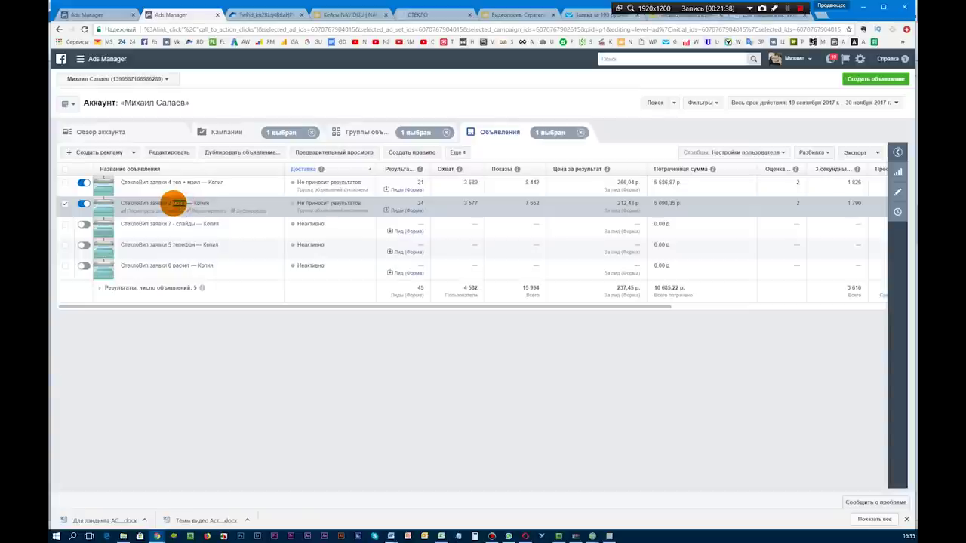
pyautogui.doubleClick(621, 203)
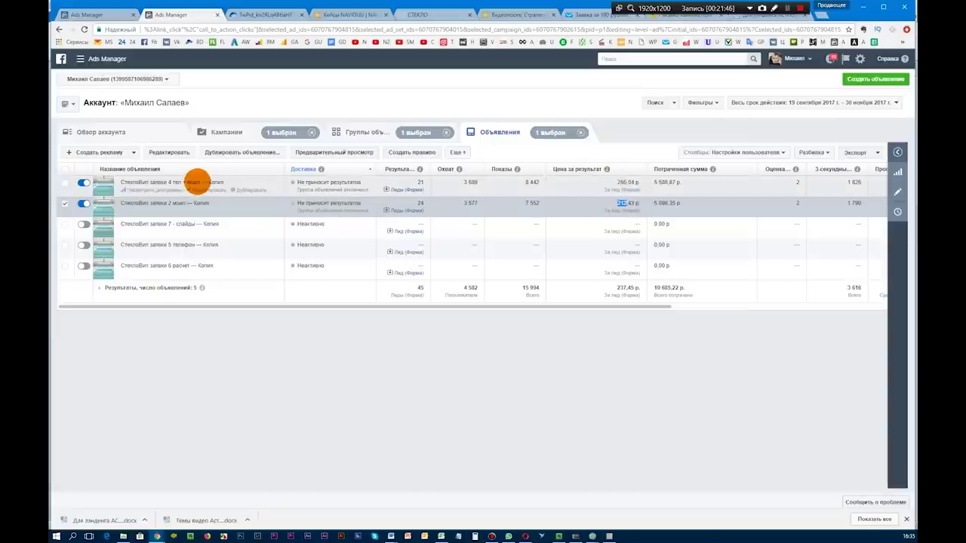
pyautogui.click(623, 181)
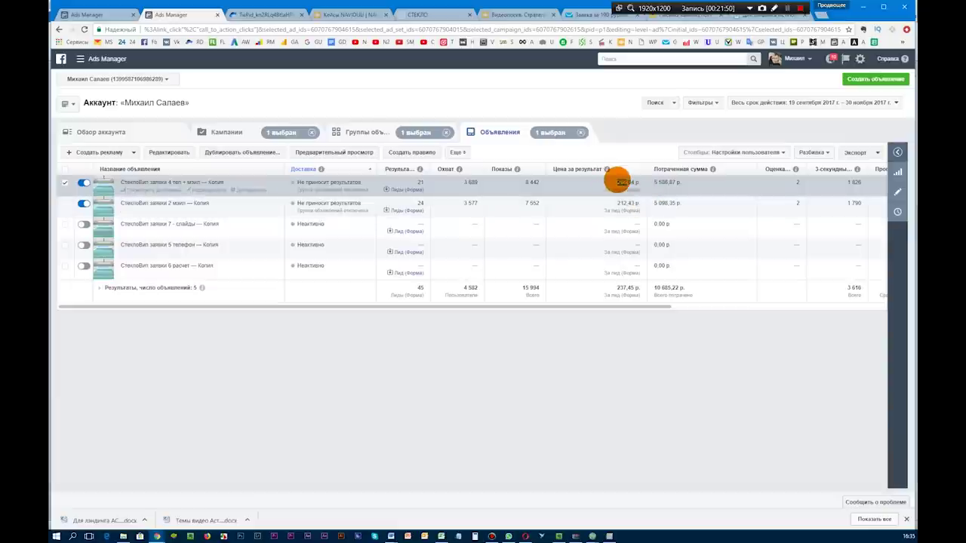
pyautogui.click(356, 132)
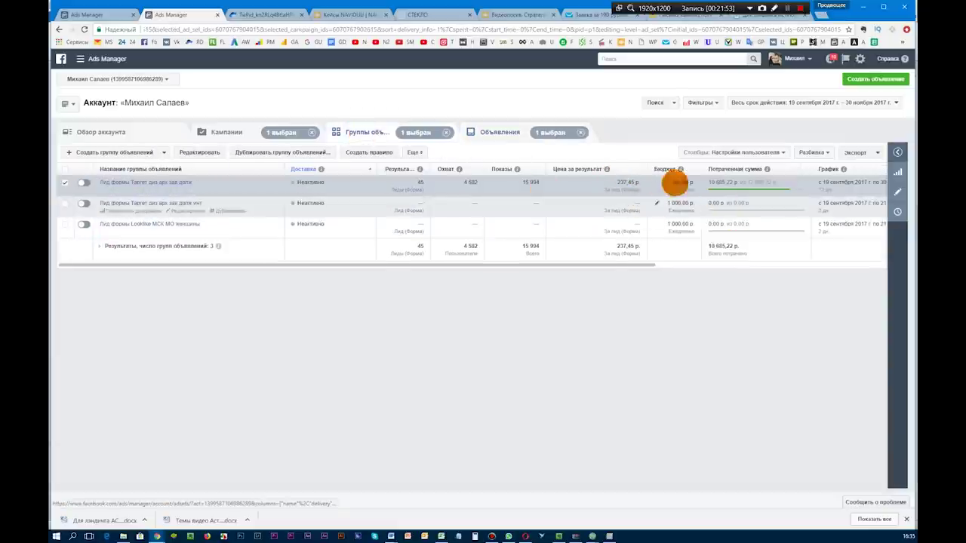
pyautogui.moveTo(610, 182); pyautogui.dragTo(630, 183)
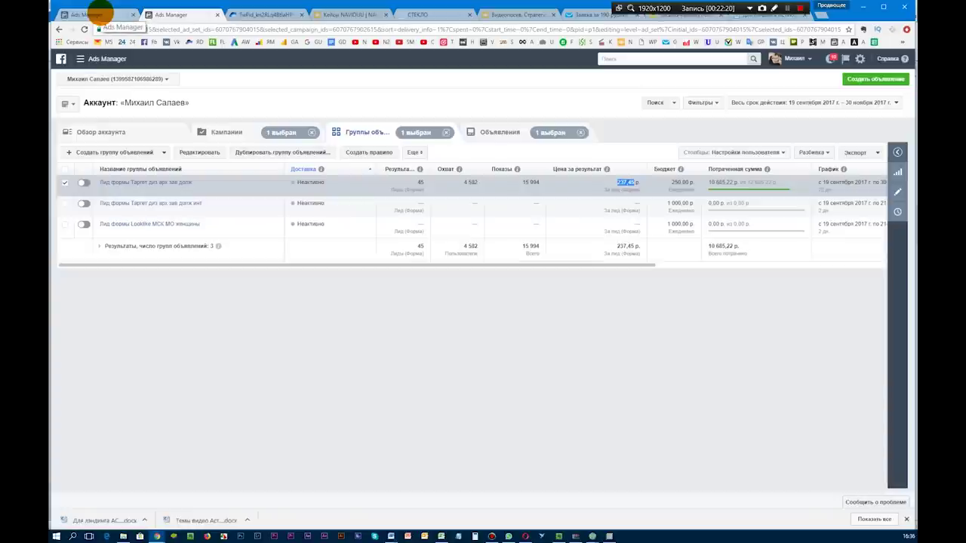
# Glance at the lead form again and return to the account's campaign list.
pyautogui.click(103, 13)
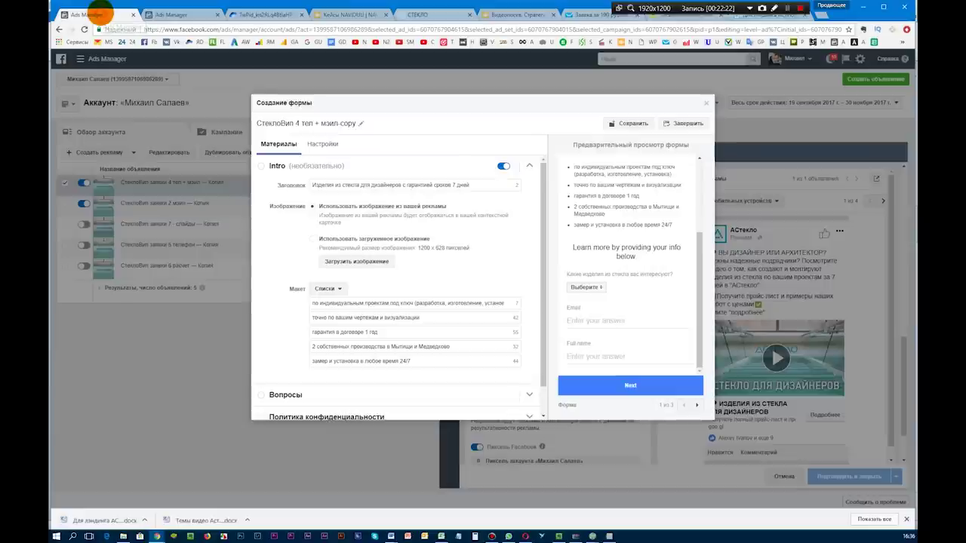
pyautogui.click(163, 16)
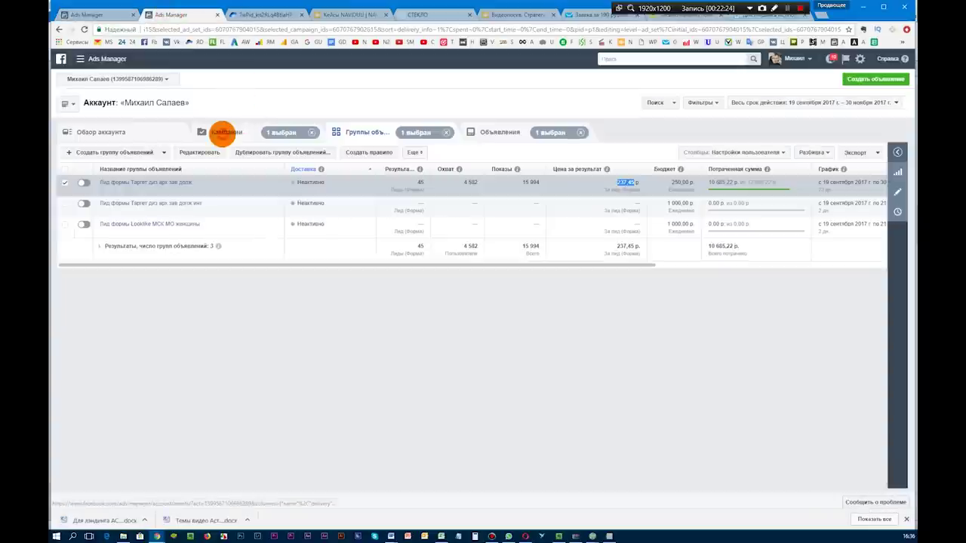
pyautogui.click(224, 132)
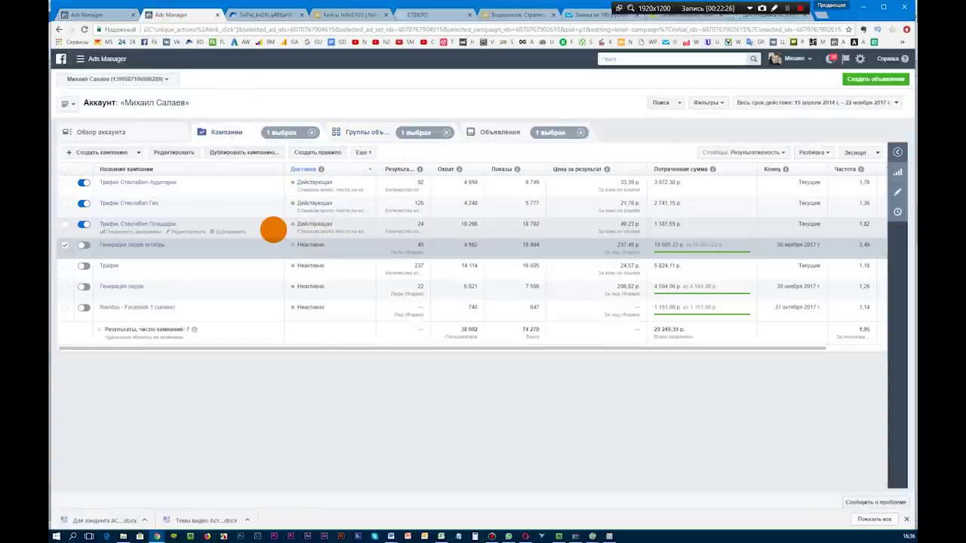
# Look through the АСтекло landing page at стекловип.рф, including its services, production section and project cost calculation form.
pyautogui.click(426, 15)
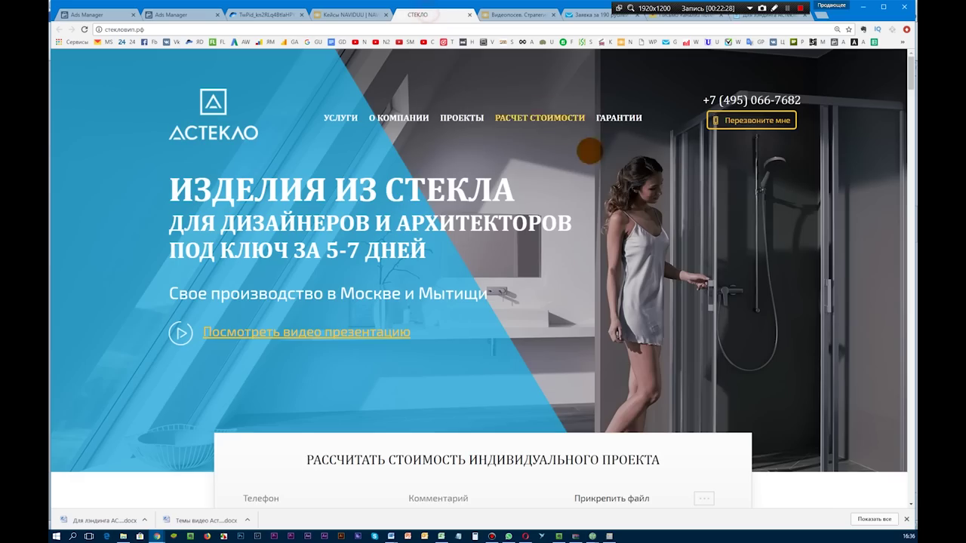
pyautogui.scroll(-20, 565, 234)
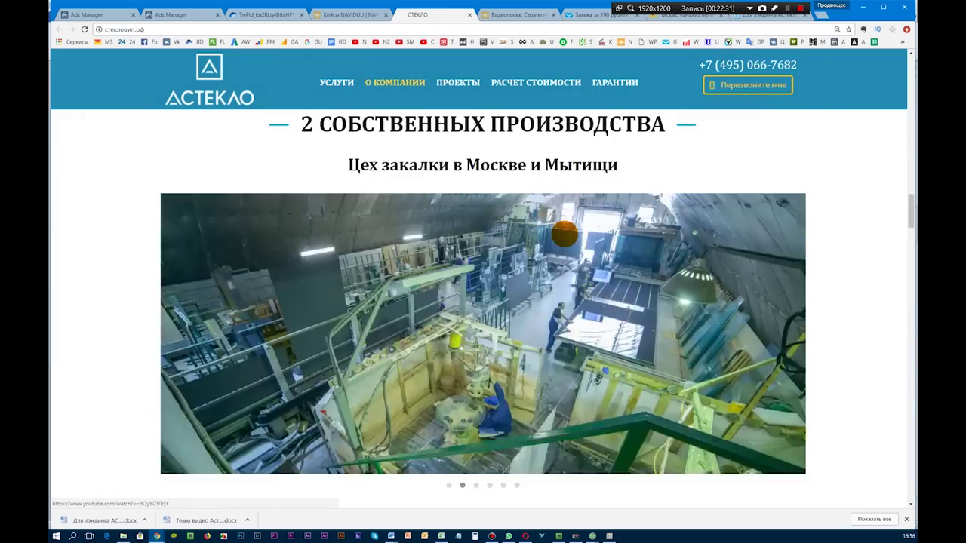
pyautogui.scroll(15, 564, 235)
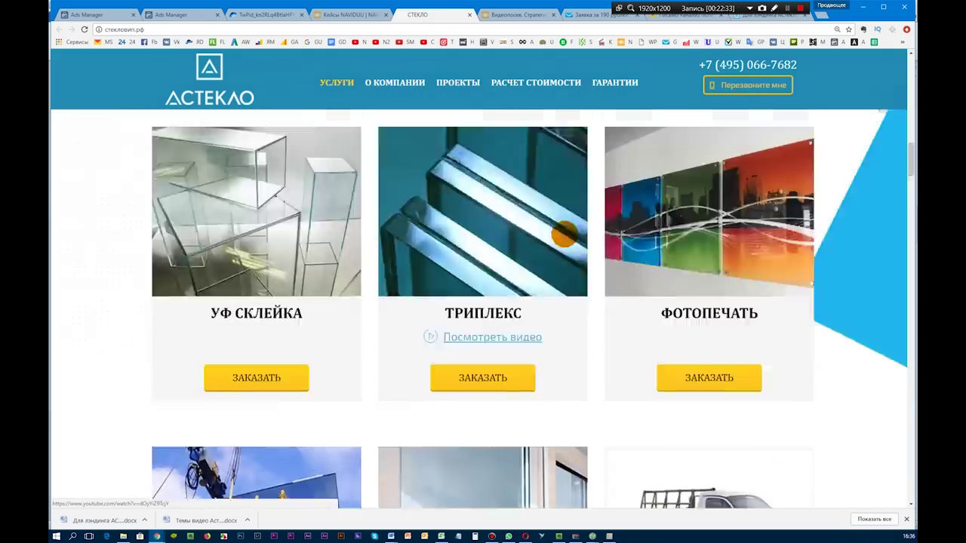
pyautogui.scroll(5, 564, 235)
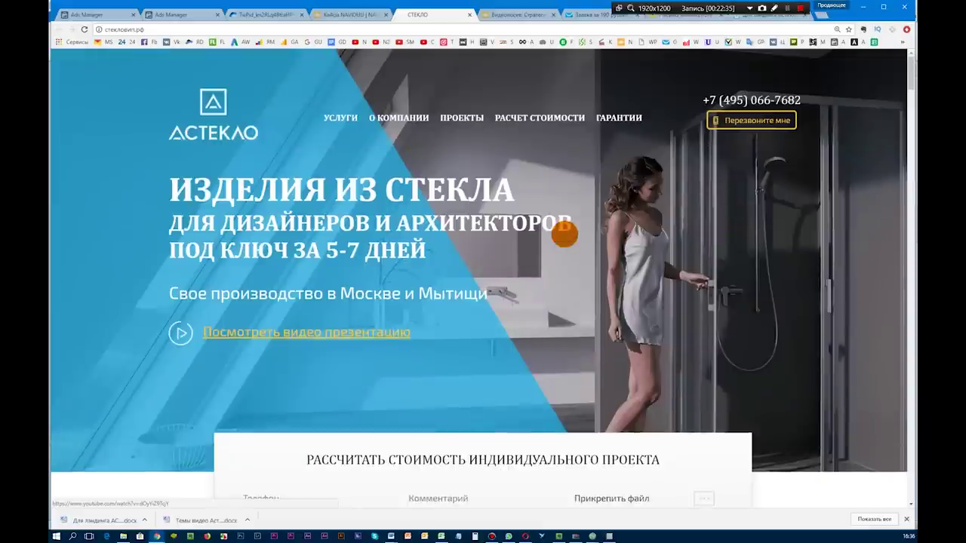
pyautogui.scroll(-5, 564, 235)
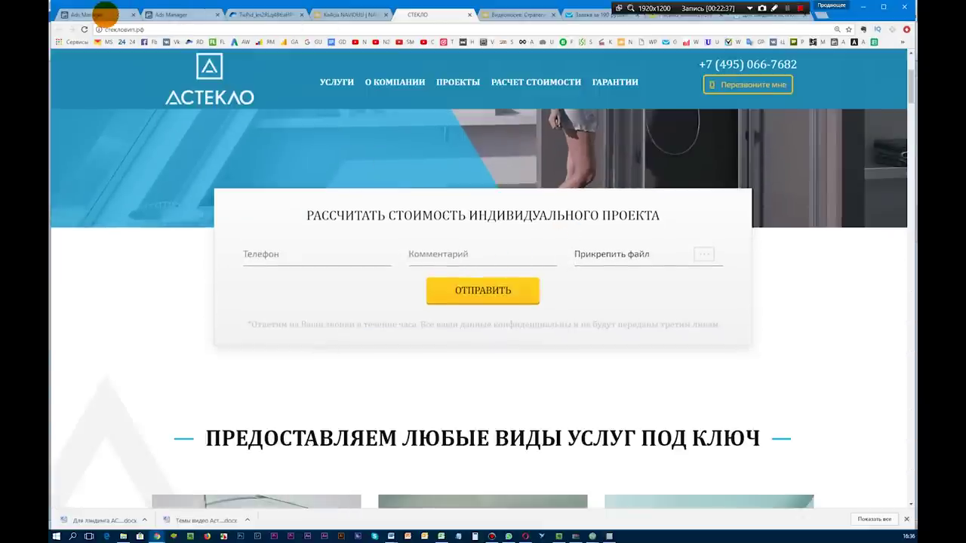
# In Ads Manager, show the ad groups of the «Трафик СтеклоВип Аудитории» campaign for its whole period, 14–22 November 2017.
pyautogui.click(163, 15)
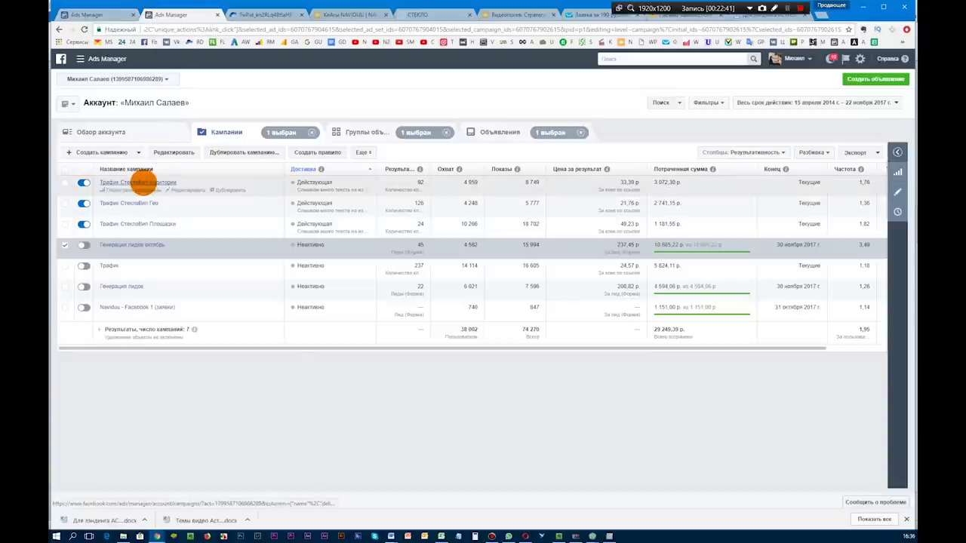
pyautogui.click(141, 181)
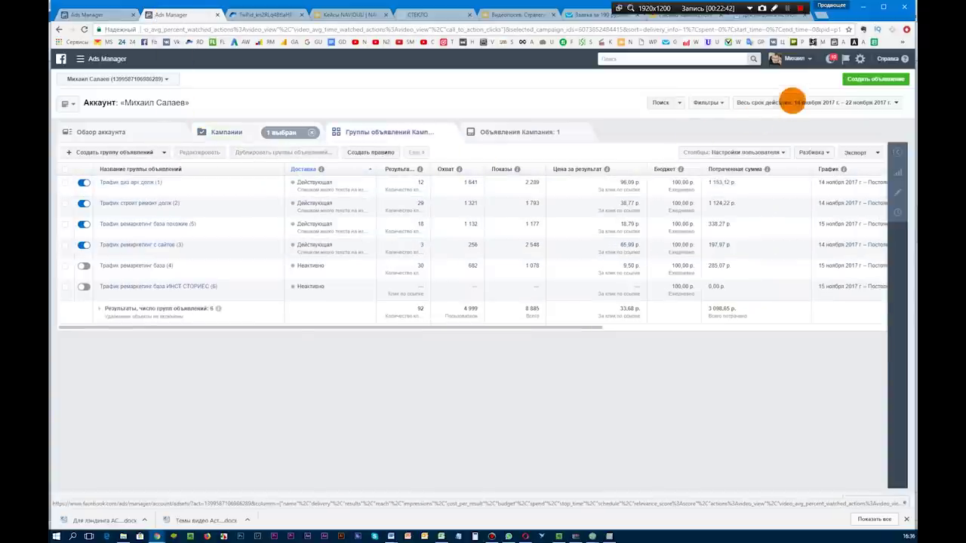
pyautogui.click(831, 103)
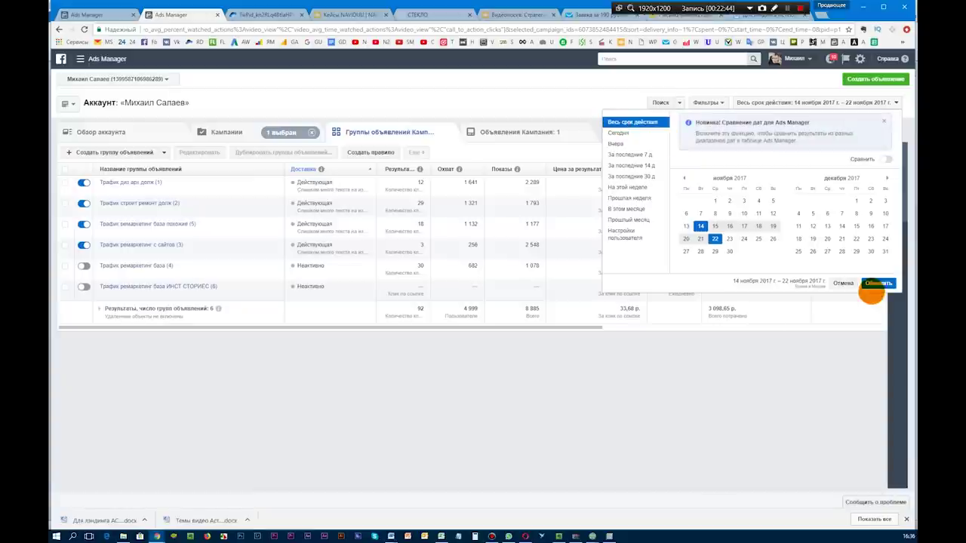
pyautogui.click(876, 283)
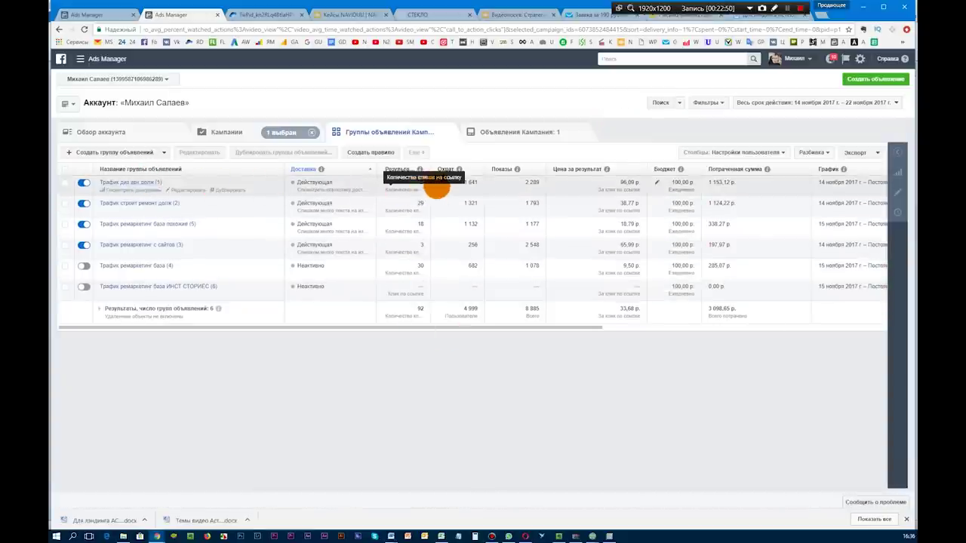
# Compare the cost per link click of the «Трафик» ad groups (1), (2) and «ремаркетинг база (4)».
pyautogui.click(626, 182)
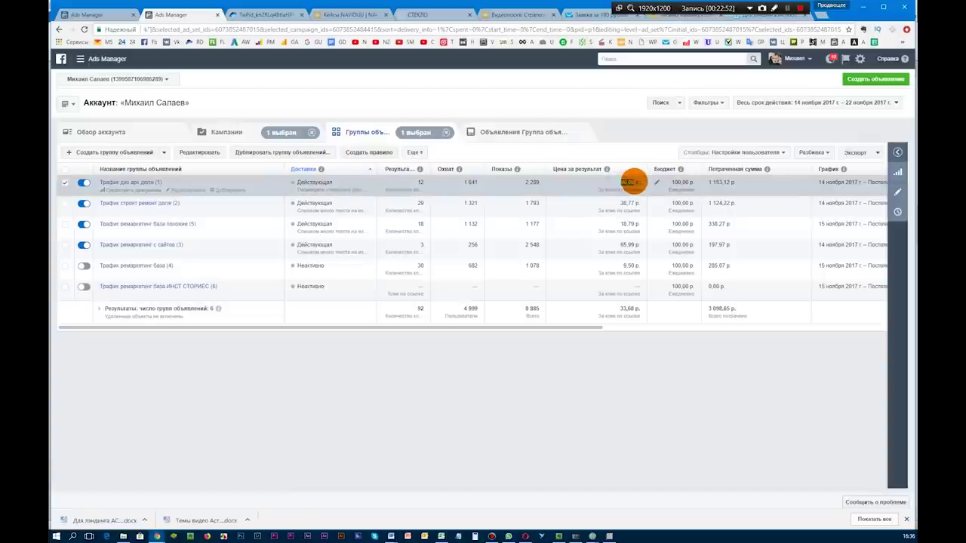
pyautogui.click(574, 184)
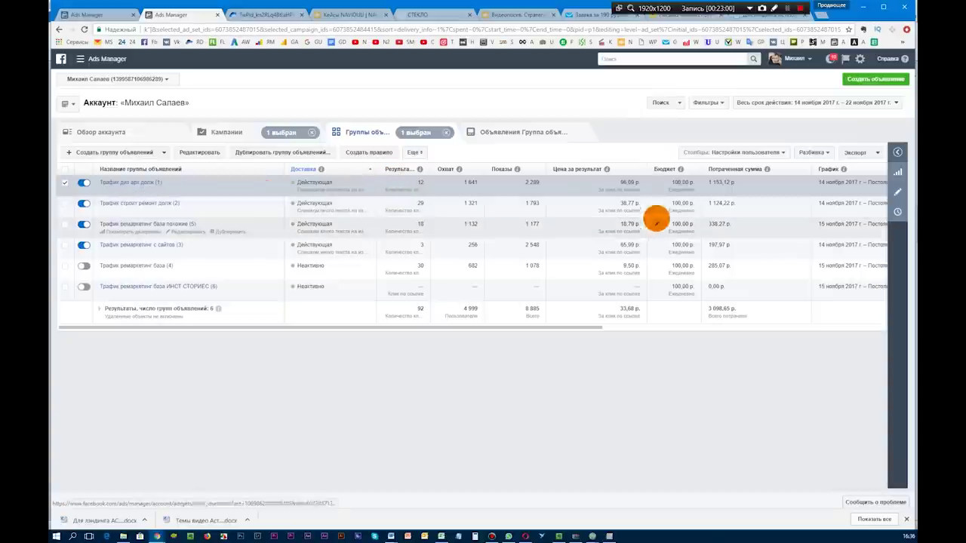
pyautogui.doubleClick(627, 202)
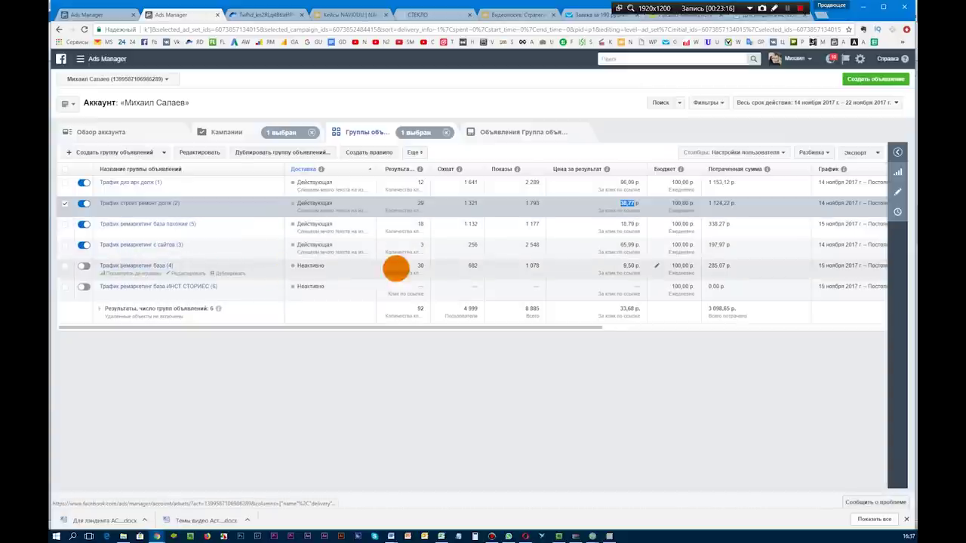
pyautogui.doubleClick(632, 265)
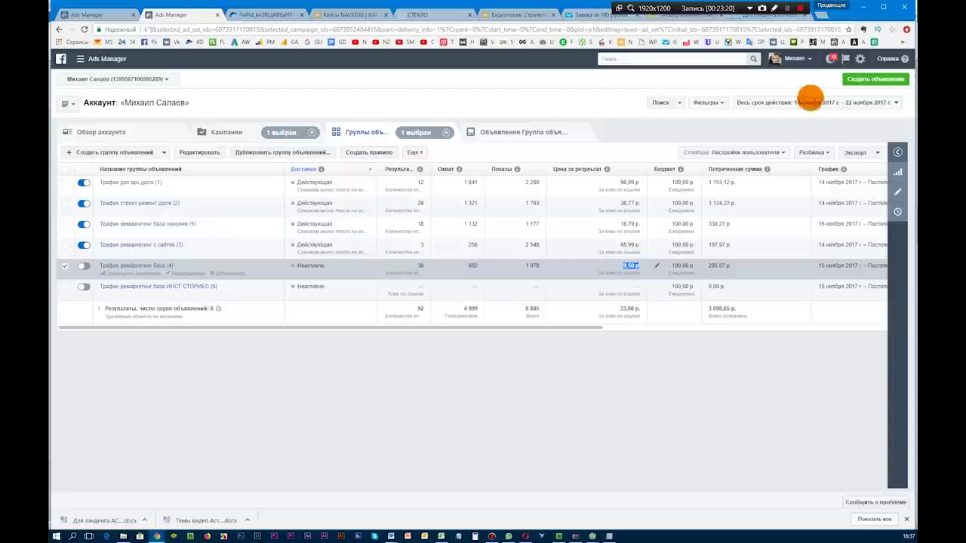
# Limit the ad group statistics to yesterday to check the remarketing results.
pyautogui.click(818, 102)
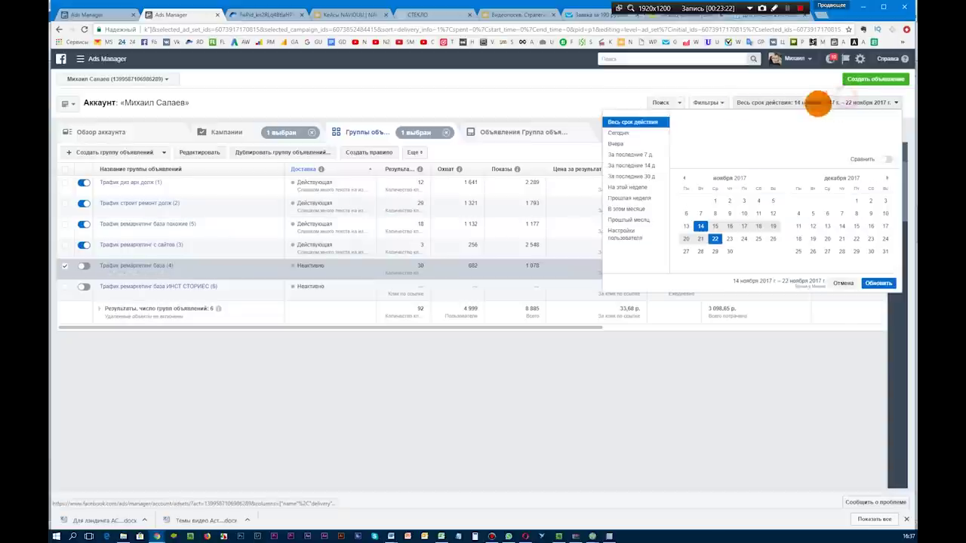
pyautogui.click(616, 143)
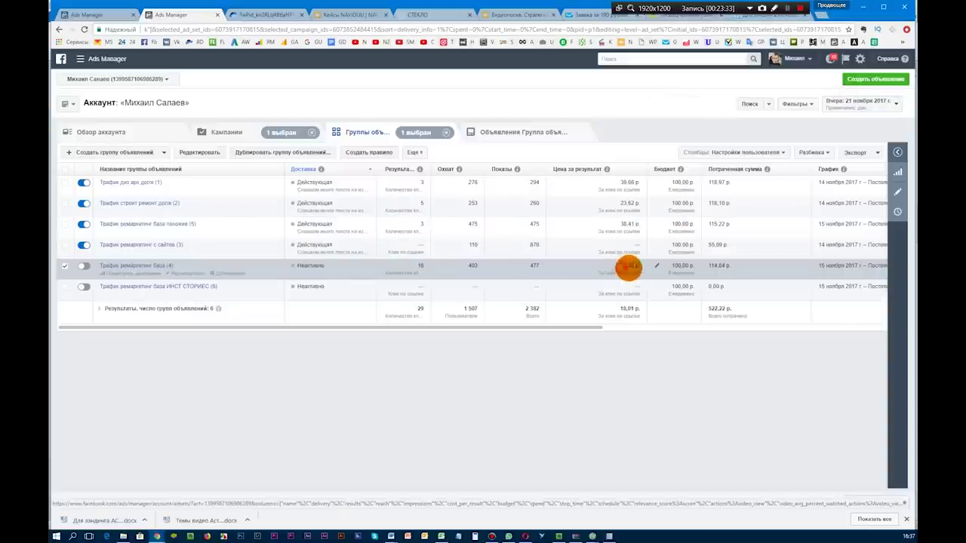
# Set the date range back to the whole period and check the cost per click of «Трафик ремаркетинг база похожие (5)».
pyautogui.click(849, 106)
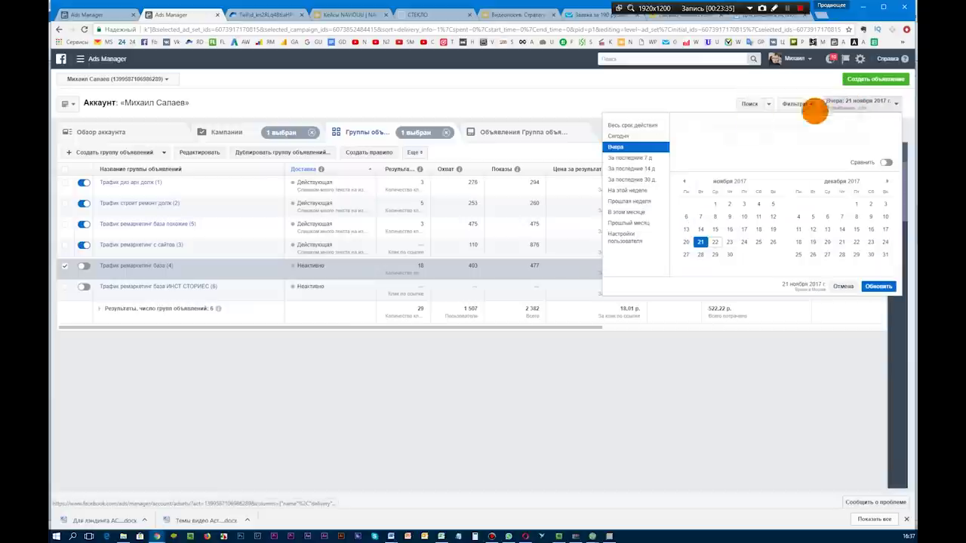
pyautogui.click(654, 124)
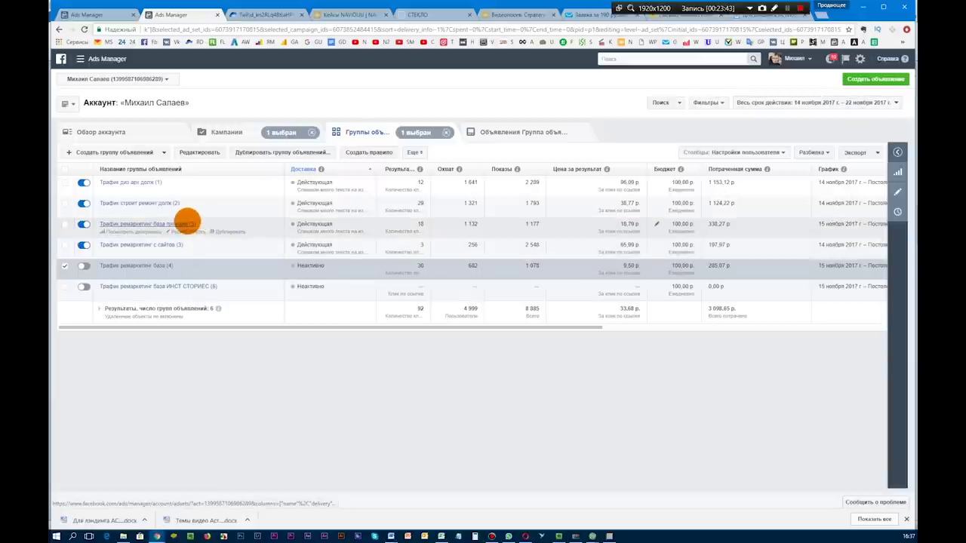
pyautogui.click(632, 224)
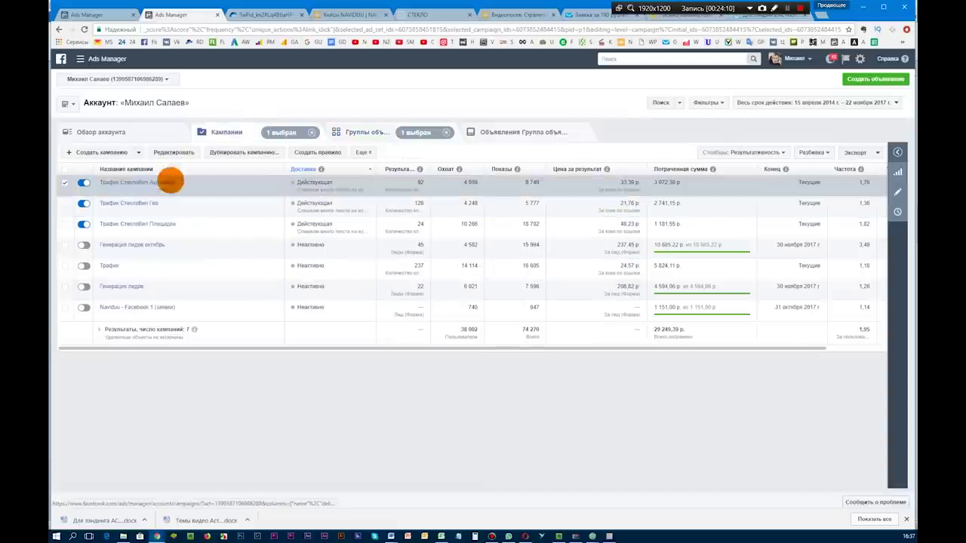
# Show the ad groups of the «Трафик СтеклоВип Гео» campaign and examine the areas north and west of Moscow in Google Maps.
pyautogui.click(113, 203)
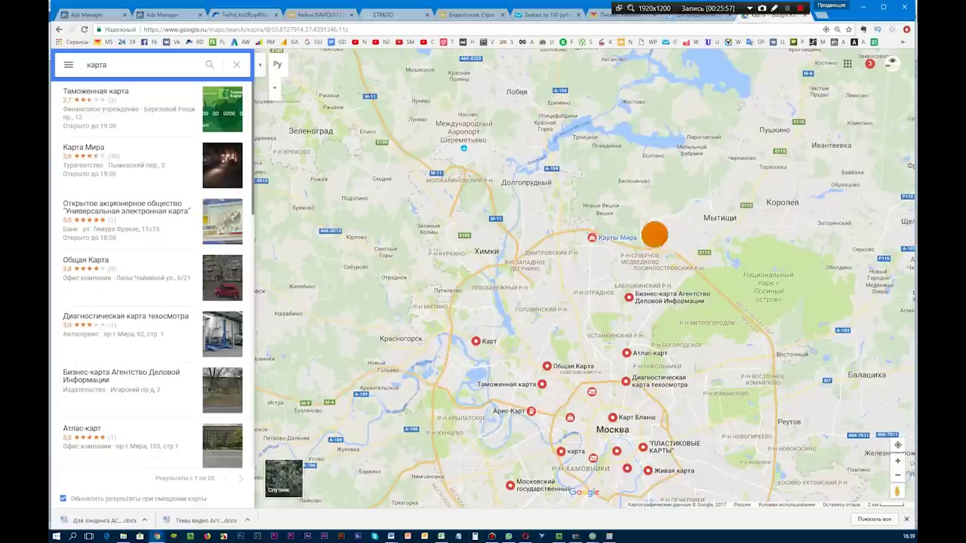
pyautogui.moveTo(596, 280); pyautogui.dragTo(643, 187)
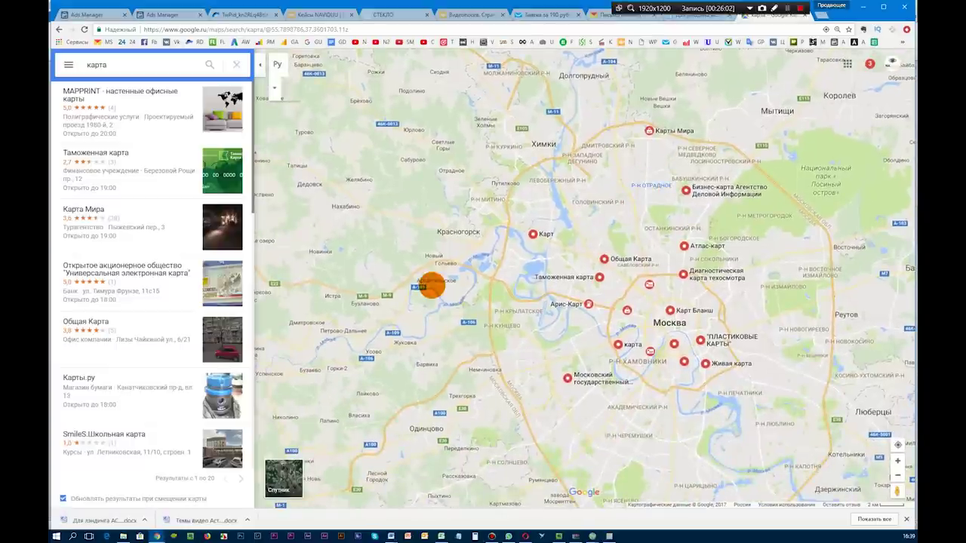
pyautogui.moveTo(442, 188); pyautogui.dragTo(512, 188)
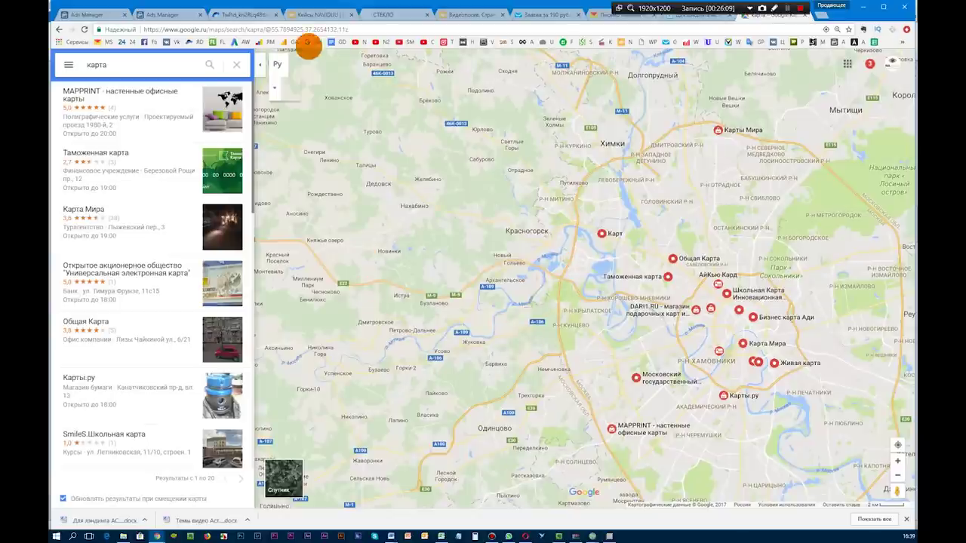
# Back in Ads Manager, compare the cost per link click of the «Север МСК» (1) and «Запад МСК» (2) ad groups.
pyautogui.click(167, 15)
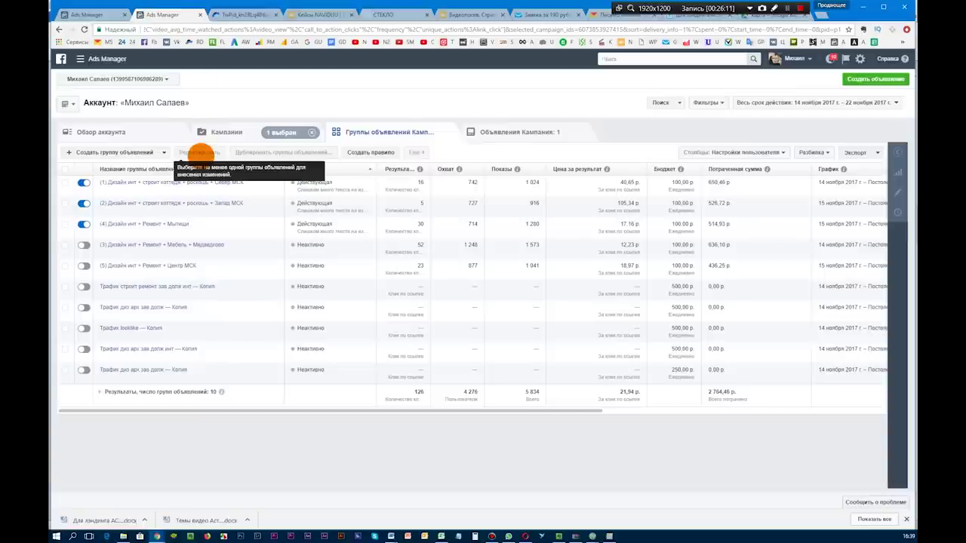
pyautogui.moveTo(166, 204)
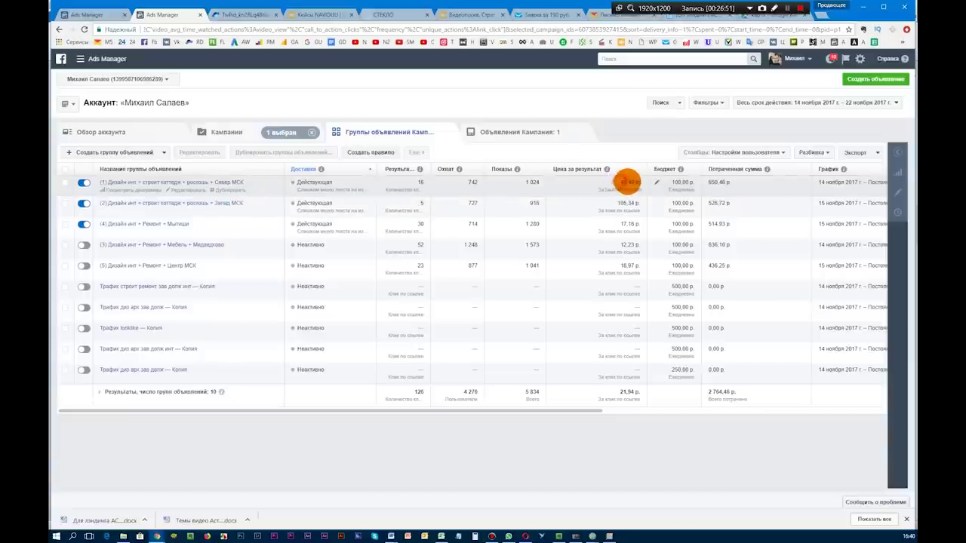
pyautogui.click(627, 181)
pyautogui.moveTo(632, 182); pyautogui.dragTo(559, 184)
pyautogui.click(608, 181)
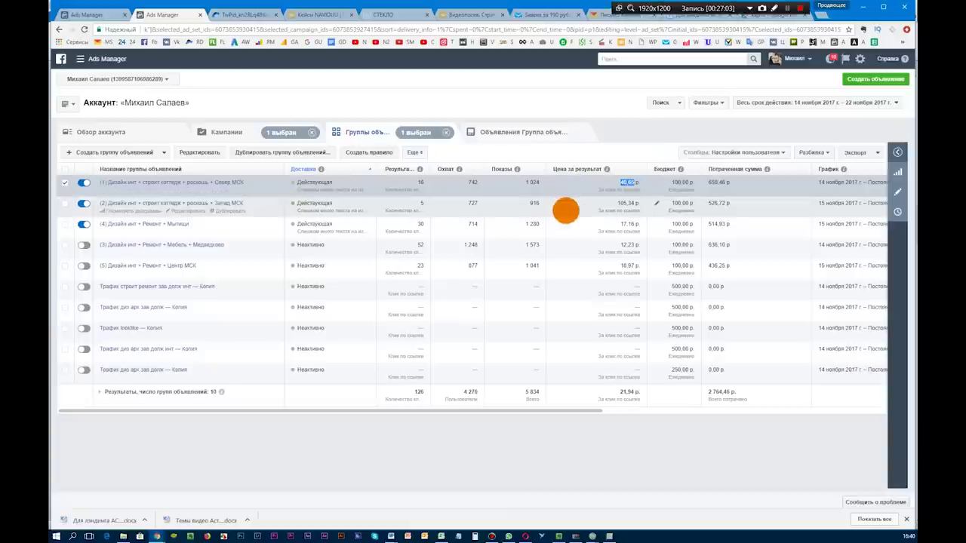
pyautogui.click(576, 205)
pyautogui.moveTo(576, 204)
pyautogui.mouseDown()
pyautogui.moveTo(636, 201)
pyautogui.moveTo(581, 203)
pyautogui.mouseUp()
pyautogui.click(581, 202)
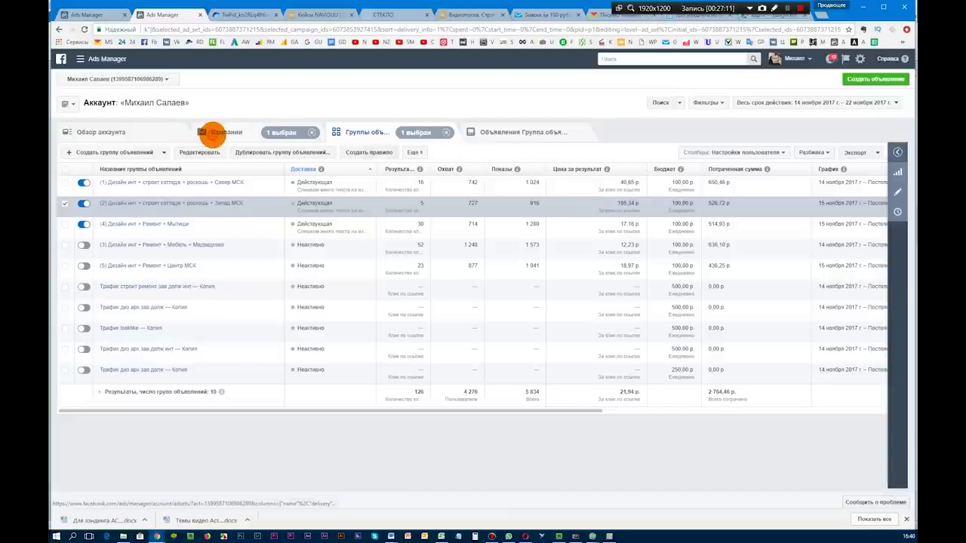
# Return to the campaign list and open the «Трафик СтеклоВип Площадки» campaign.
pyautogui.click(213, 132)
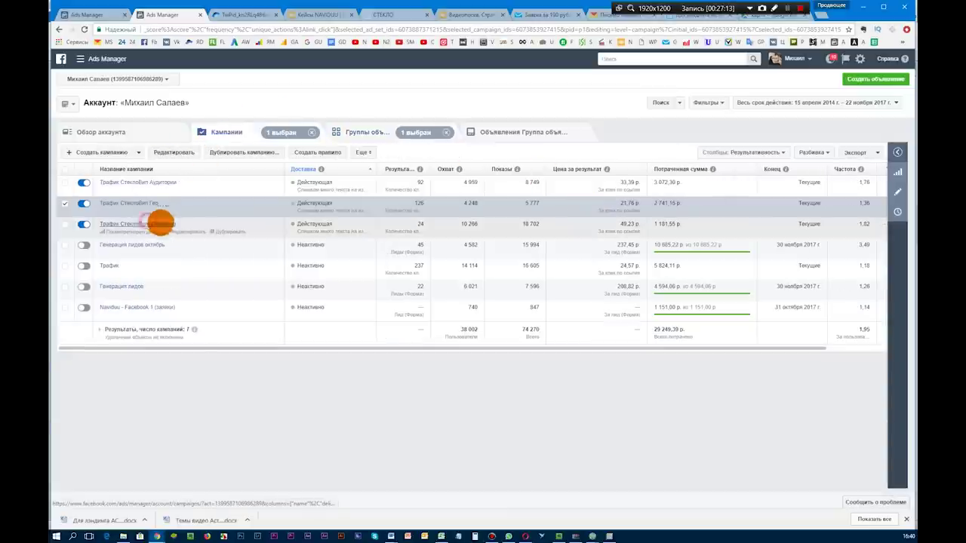
pyautogui.click(161, 221)
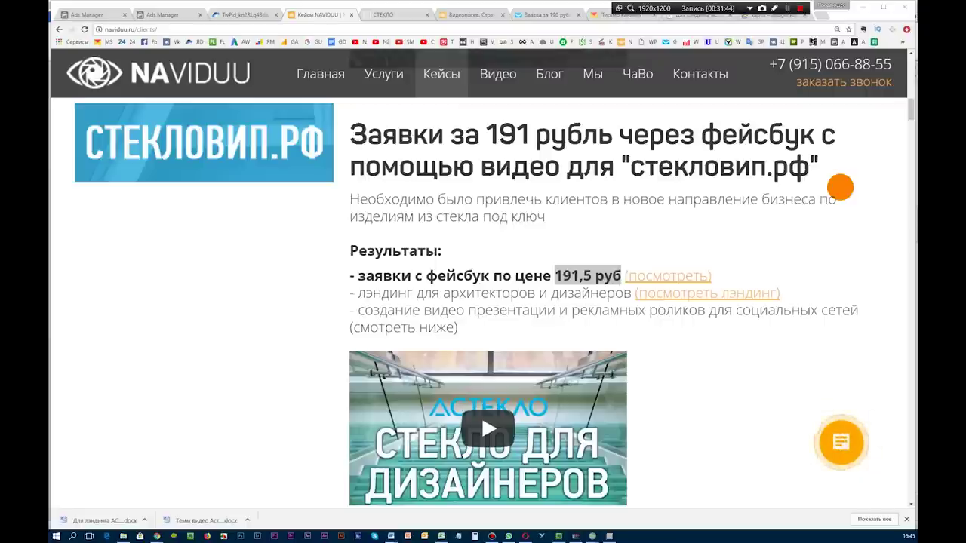
# Switch to the NAVIDUU article «Видеопосев. Стратегия видеомаркетинга №1» and find its video lesson on видеопосев.
pyautogui.click(462, 15)
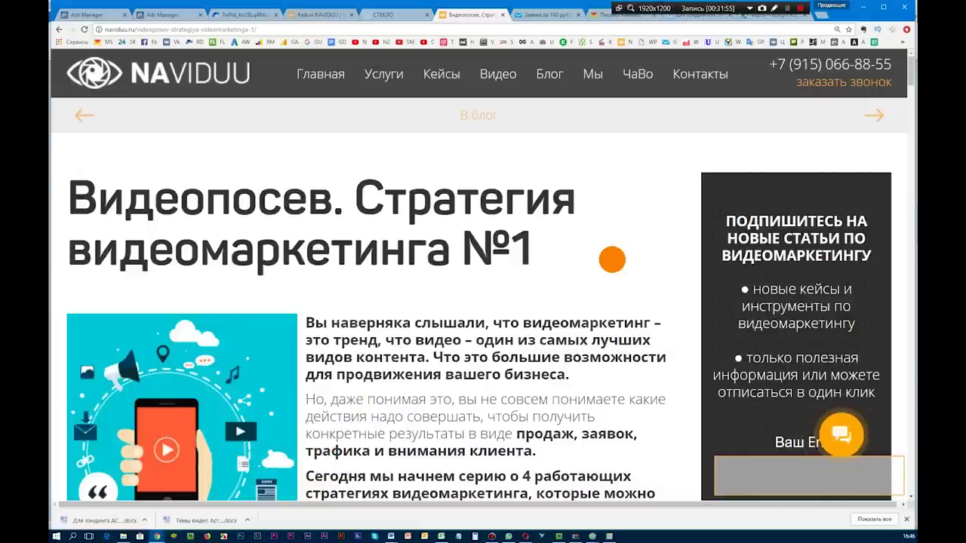
pyautogui.scroll(-10, 612, 259)
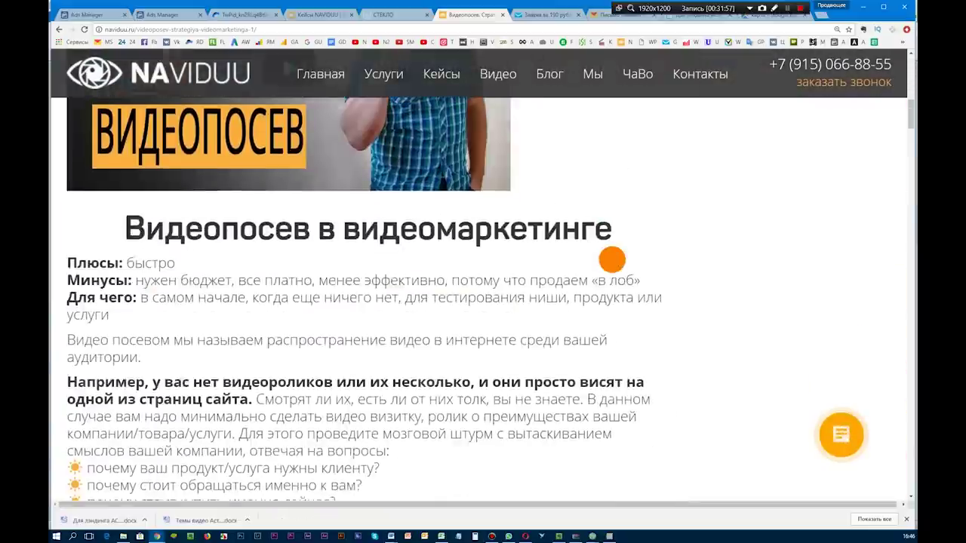
pyautogui.scroll(1, 612, 258)
pyautogui.scroll(4, 612, 259)
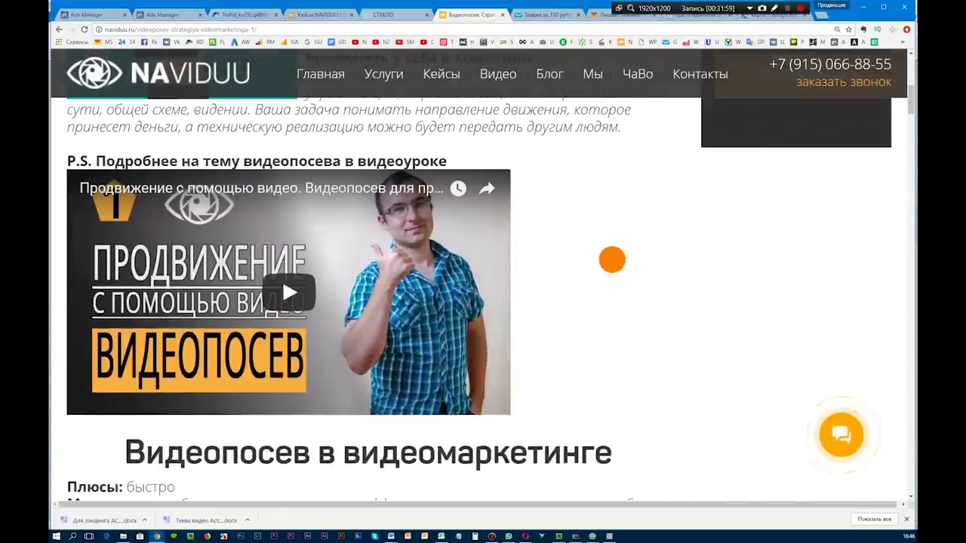